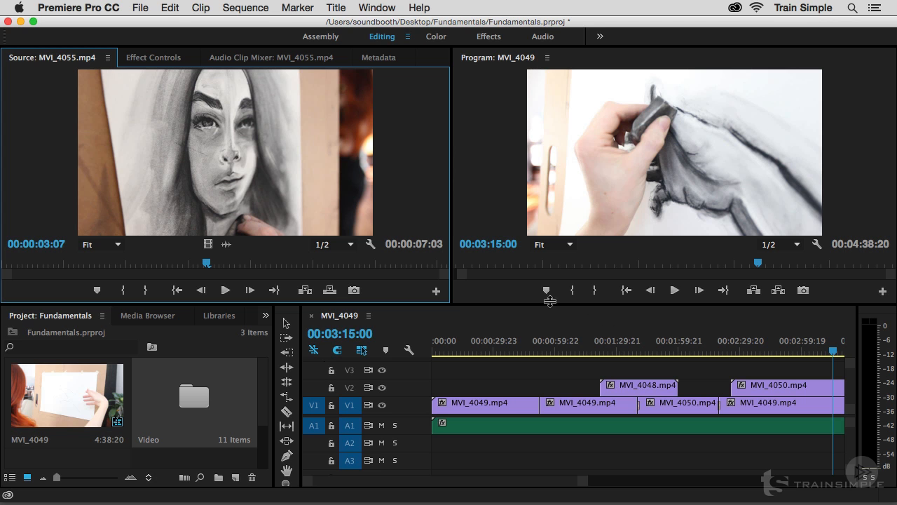
- Open the keyboard shortcuts settings and review the Selection Tool's entry among the Tools shortcuts and the available keyboard layout presets
{"action": "left_click", "coordinate": [109, 10]}
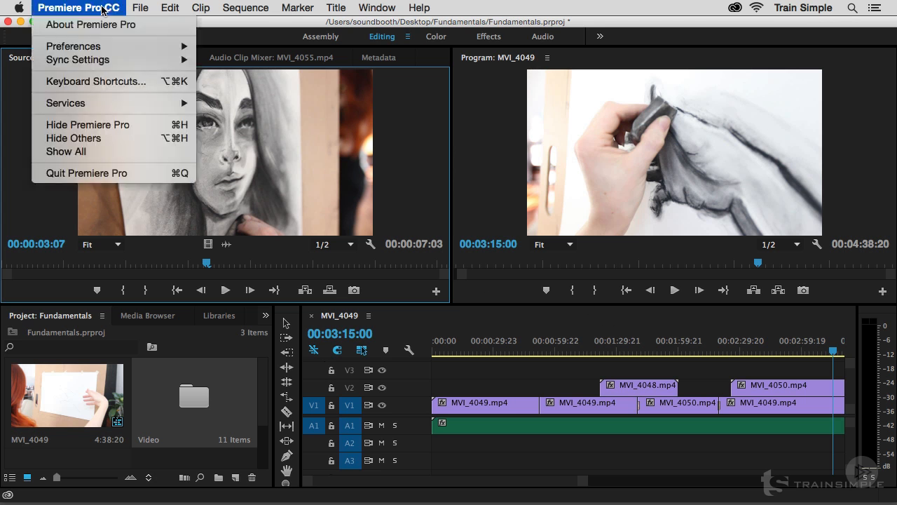
{"action": "left_click", "coordinate": [123, 83]}
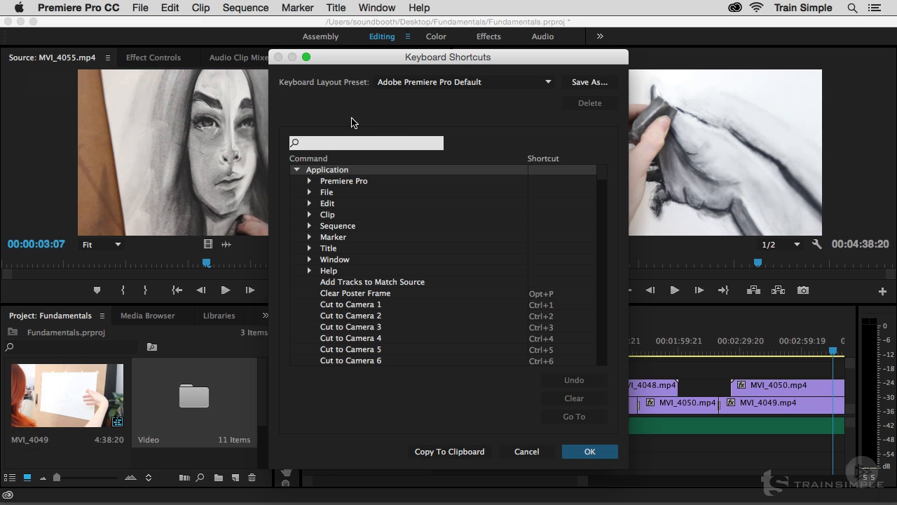
{"action": "left_click_drag", "start_coordinate": [605, 180], "coordinate": [587, 365]}
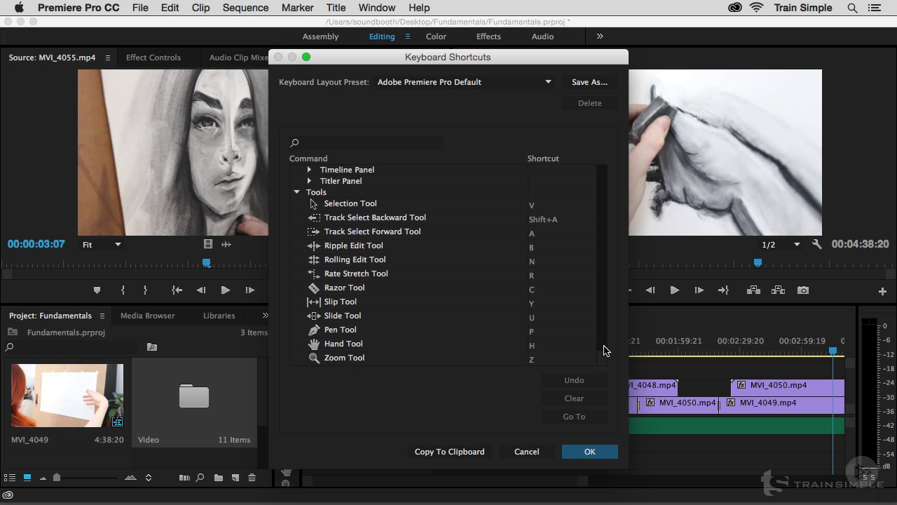
{"action": "left_click", "coordinate": [342, 203]}
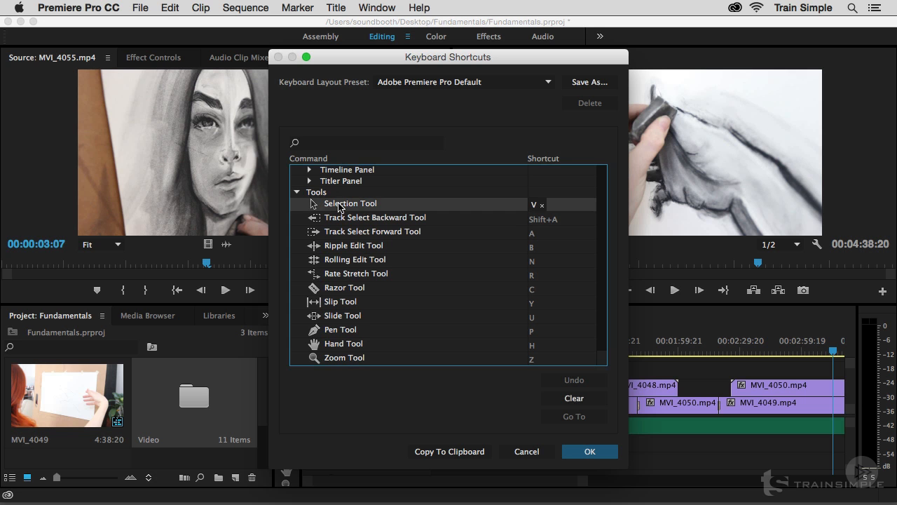
{"action": "left_click_drag", "start_coordinate": [350, 63], "coordinate": [403, 69]}
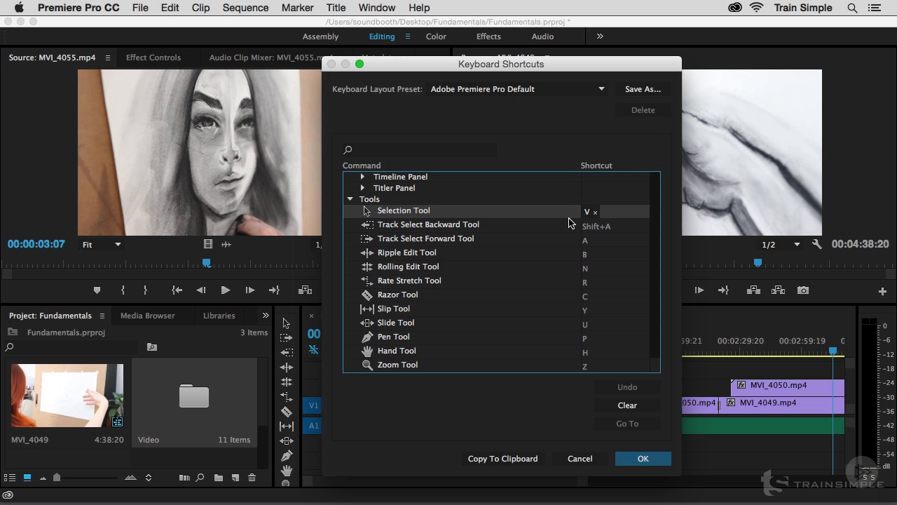
{"action": "left_click", "coordinate": [519, 96]}
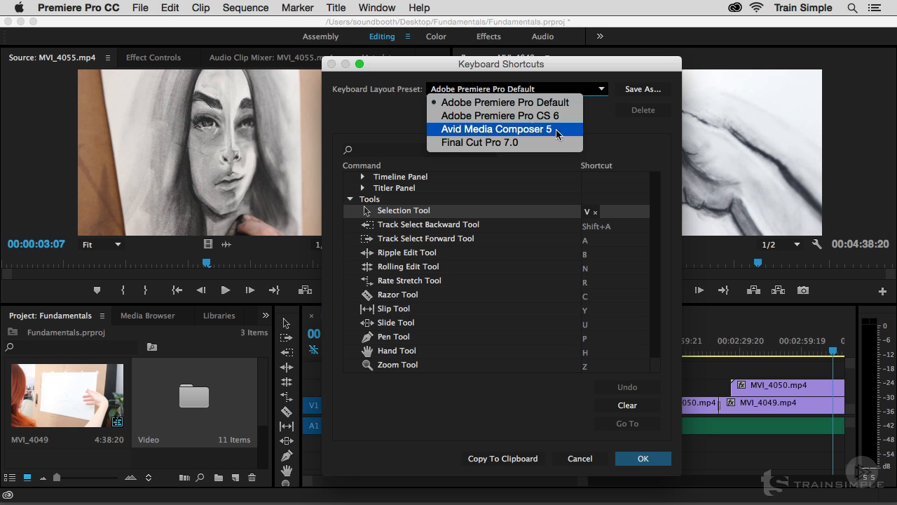
{"action": "left_click", "coordinate": [630, 143]}
- Try A as the Selection Tool's shortcut and set it back to V
{"action": "left_click", "coordinate": [566, 212]}
{"action": "left_click", "coordinate": [587, 212]}
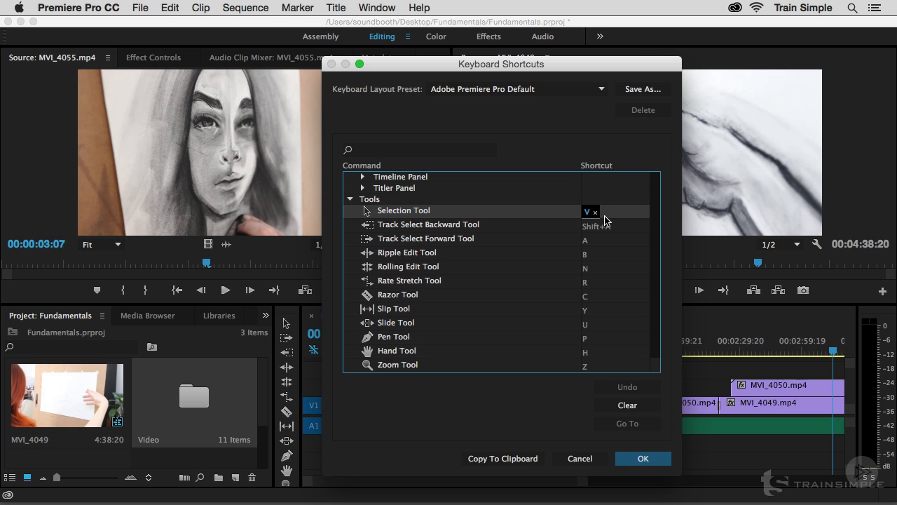
{"action": "key", "text": "a"}
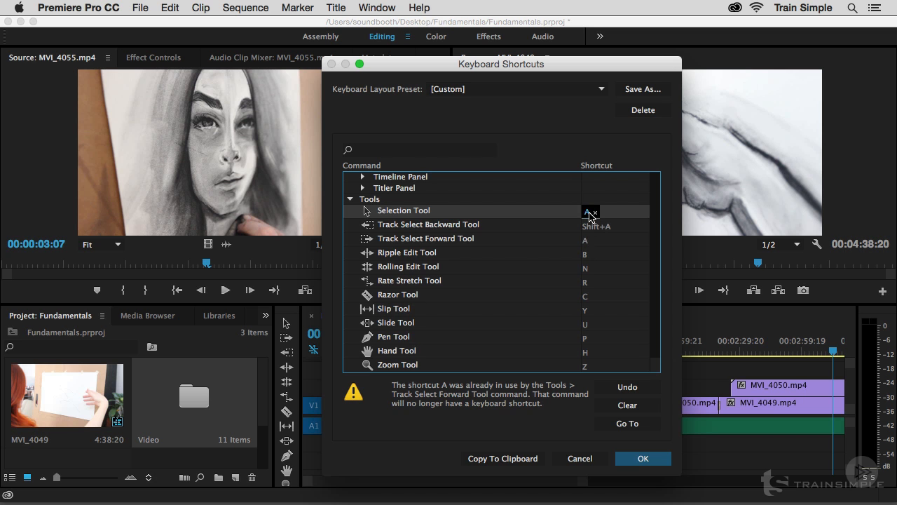
{"action": "key", "text": "v"}
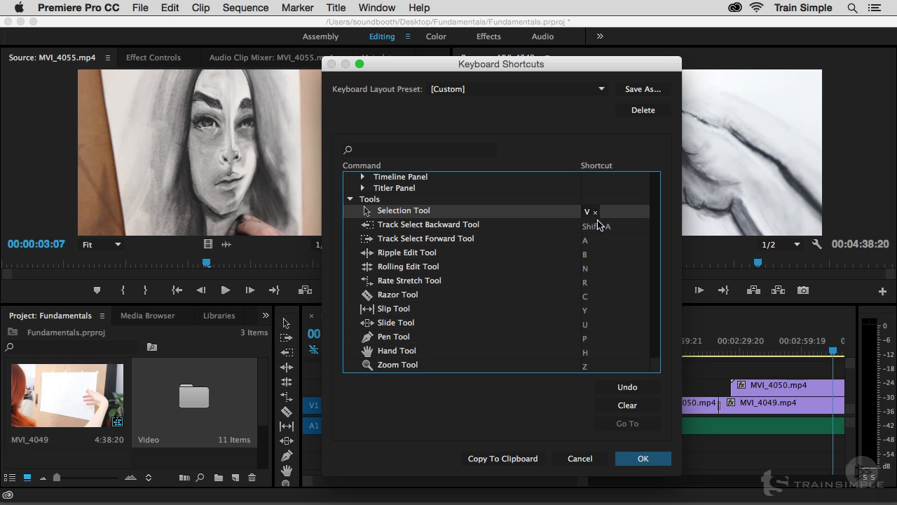
- Try T as the shortcut for the Toggle Maintain Pitch During Shuttling command and replace it with Ctrl+Opt+Cmd+T
{"action": "scroll", "coordinate": [656, 356], "scroll_direction": "up", "scroll_amount": 5}
{"action": "scroll", "coordinate": [656, 356], "scroll_direction": "up", "scroll_amount": 10}
{"action": "left_click_drag", "start_coordinate": [659, 334], "coordinate": [662, 295]}
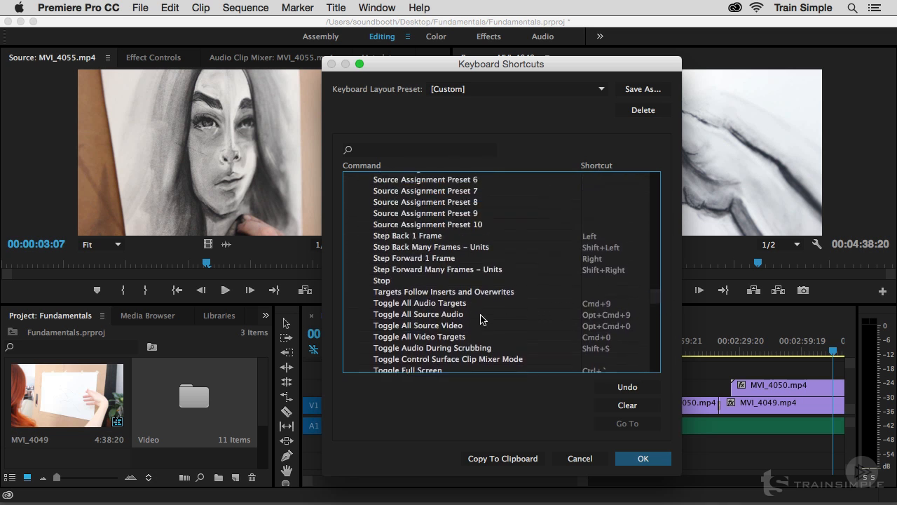
{"action": "scroll", "coordinate": [482, 319], "scroll_direction": "down", "scroll_amount": 4}
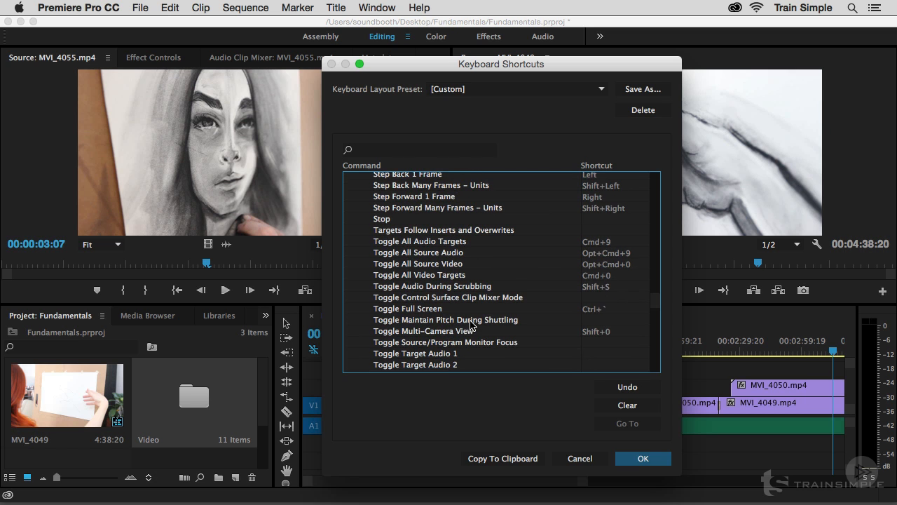
{"action": "left_click", "coordinate": [470, 321]}
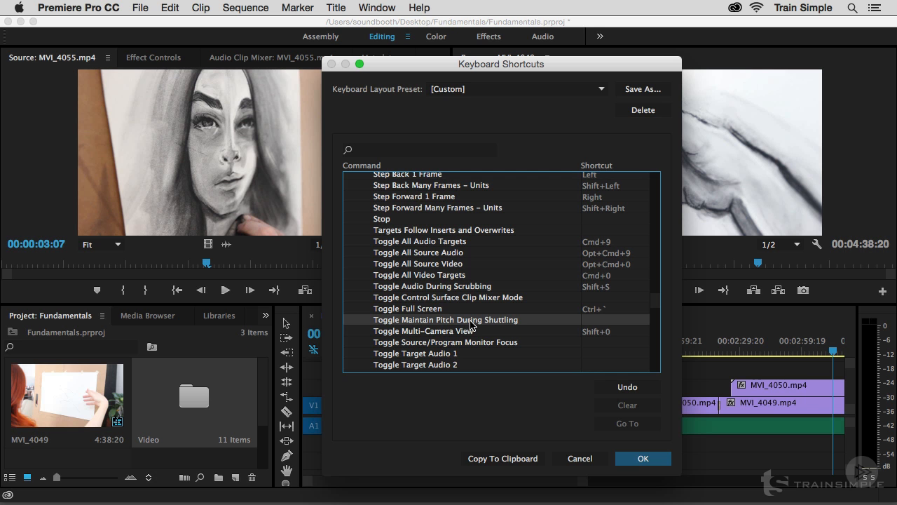
{"action": "left_click", "coordinate": [595, 321]}
{"action": "key", "text": "t"}
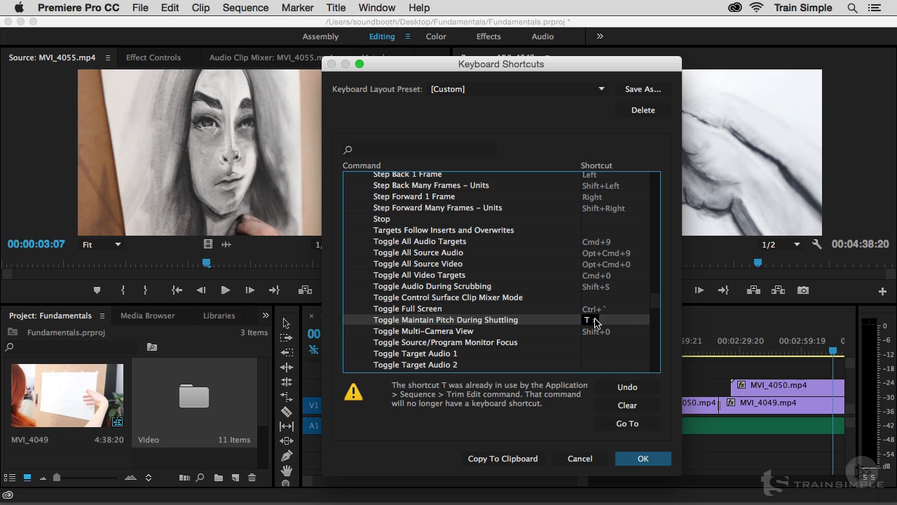
{"action": "left_click", "coordinate": [590, 320]}
{"action": "key", "text": "ctrl+alt+super+t"}
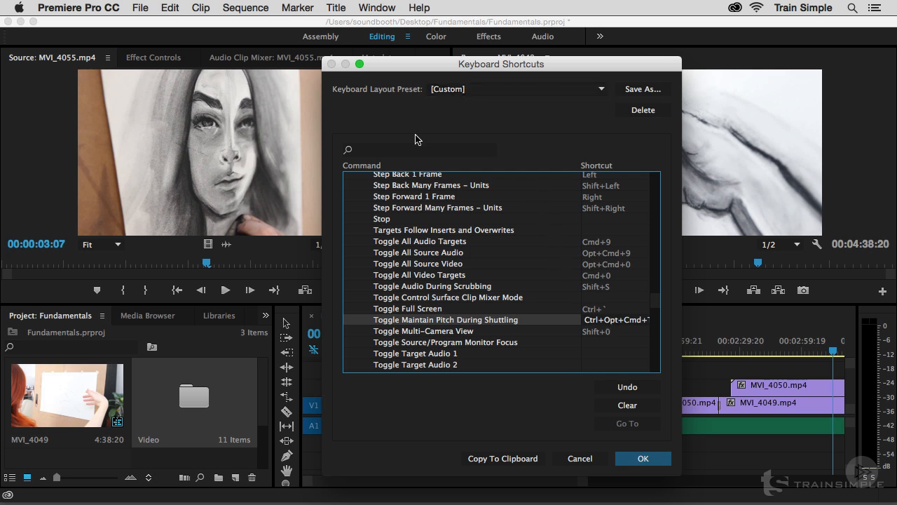
- Search the keyboard shortcut commands for "trim"
{"action": "left_click", "coordinate": [370, 153]}
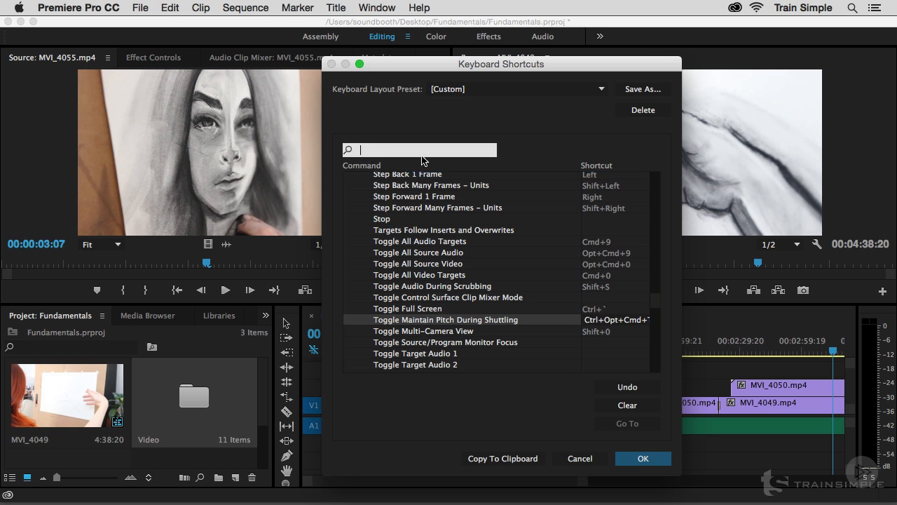
{"action": "type", "text": "trim"}
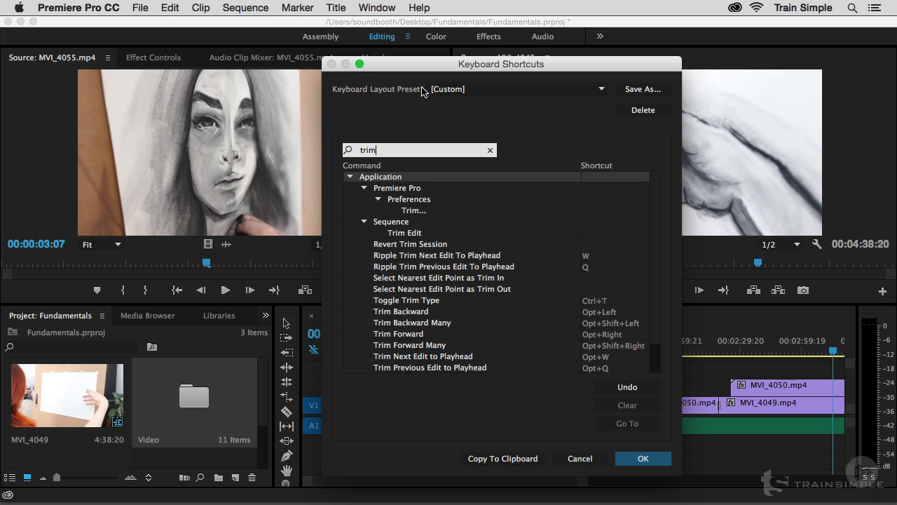
- Save the customized shortcuts as a keyboard layout preset under a personal name and check the list of presets
{"action": "left_click", "coordinate": [636, 89]}
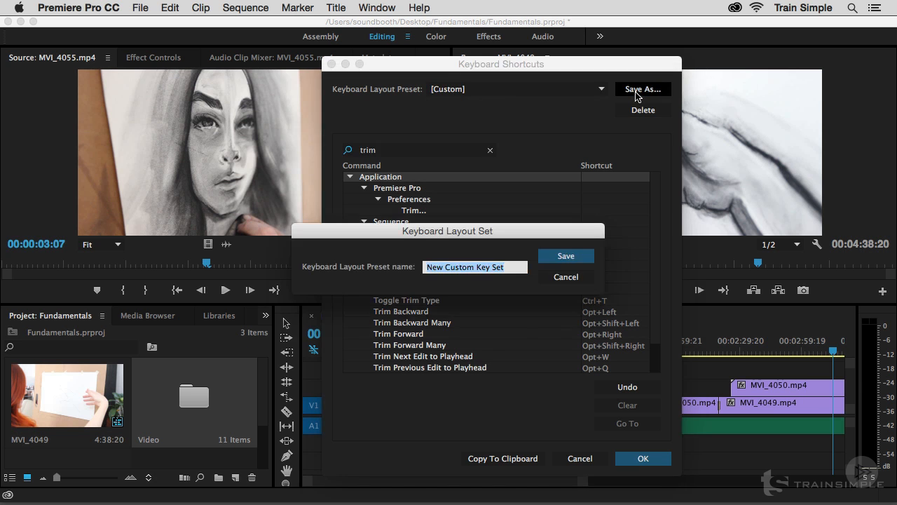
{"action": "type", "text": "Matt's Preset"}
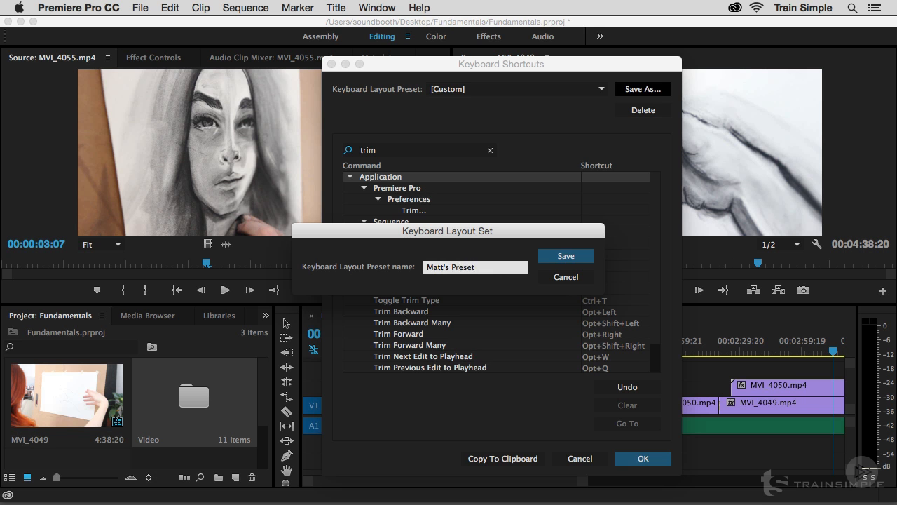
{"action": "left_click", "coordinate": [587, 255]}
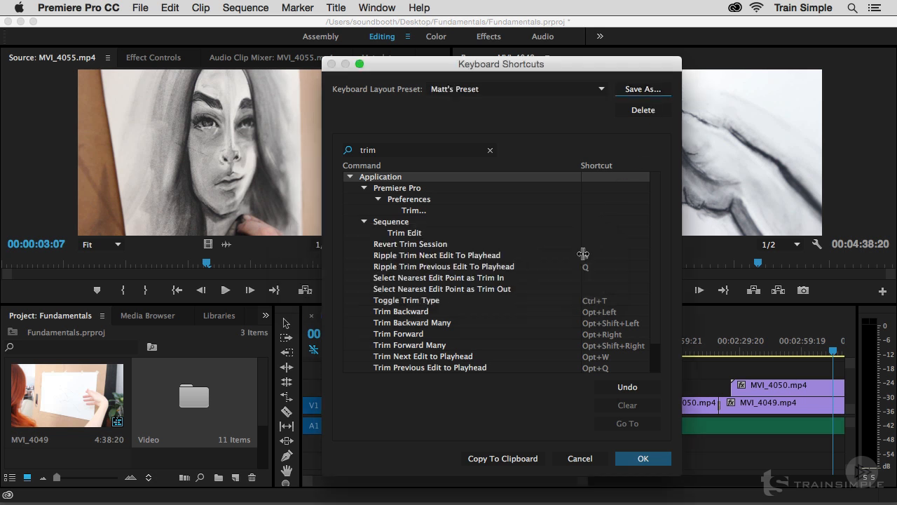
{"action": "left_click", "coordinate": [601, 89]}
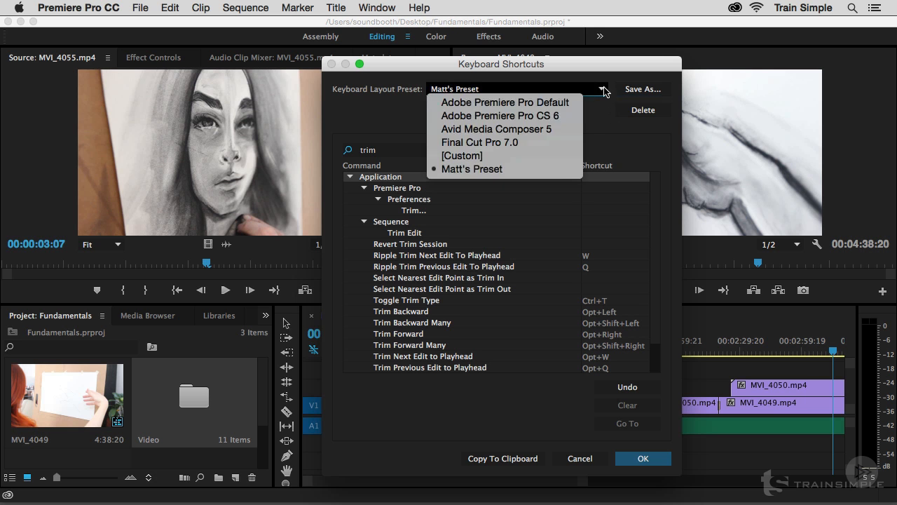
{"action": "left_click", "coordinate": [593, 115]}
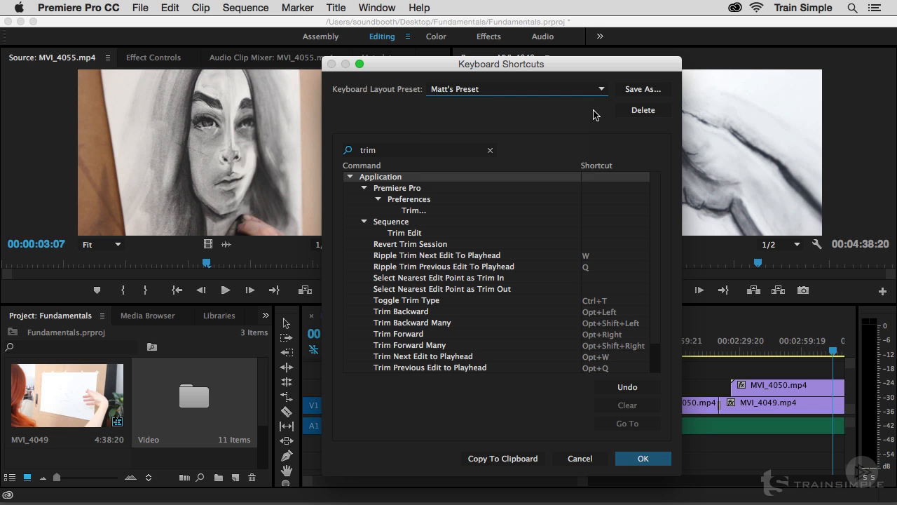
- Delete the newly saved personal keyboard layout preset and close the keyboard shortcuts settings without applying changes
{"action": "left_click", "coordinate": [631, 112]}
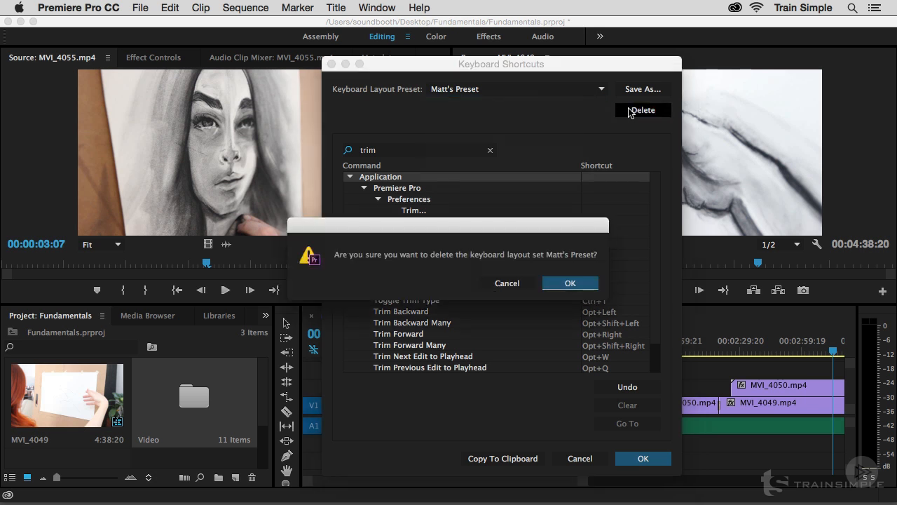
{"action": "left_click", "coordinate": [557, 282]}
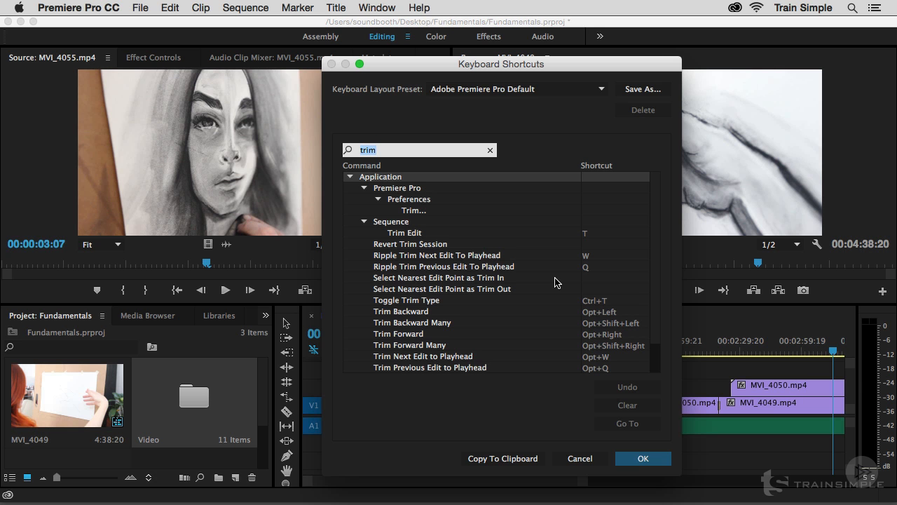
{"action": "left_click", "coordinate": [580, 458]}
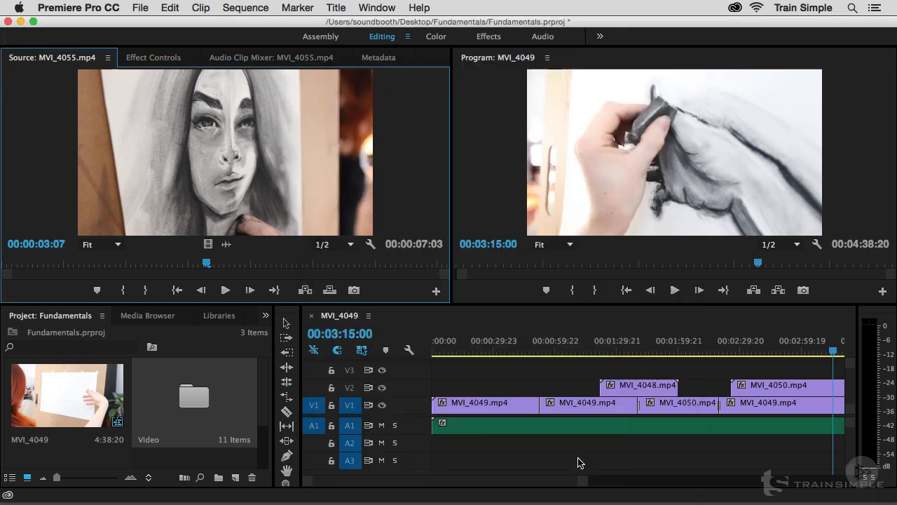